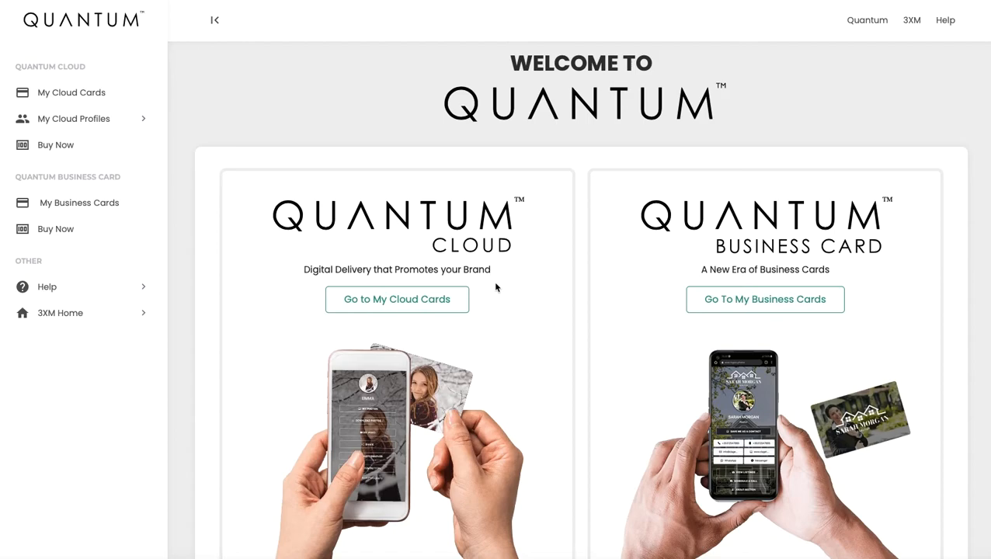
- Go from the Quantum Cloud welcome page to the My Cloud Cards dashboard
{"action": "left_click", "coordinate": [397, 302]}
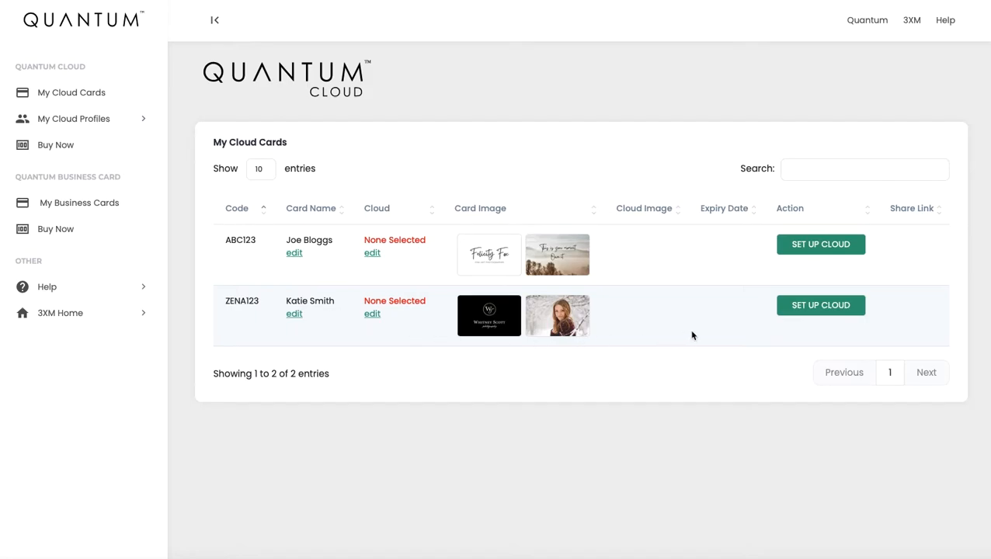
- Start a brand-new cloud for the second card with Set Up Cloud, then Create New Cloud
{"action": "left_click", "coordinate": [811, 311]}
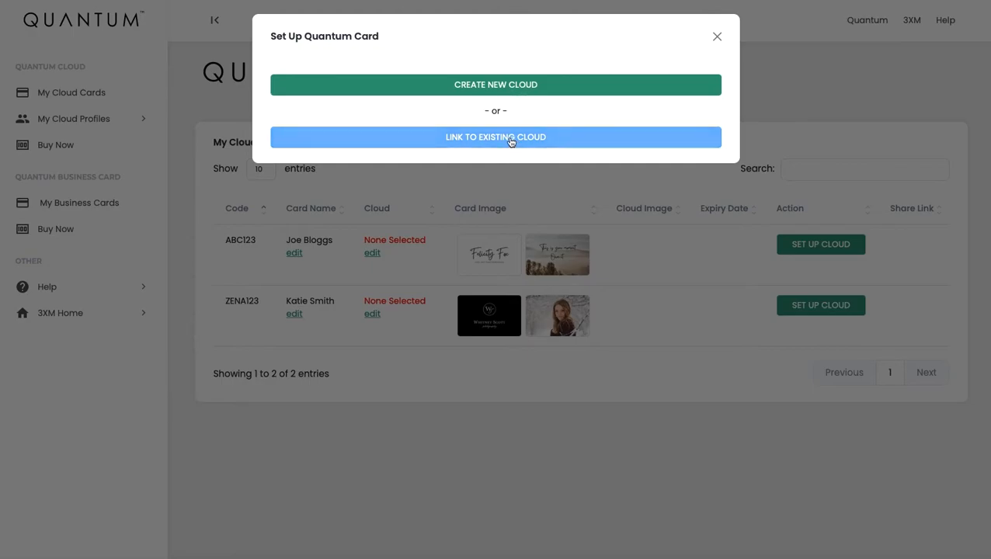
{"action": "left_click", "coordinate": [494, 90]}
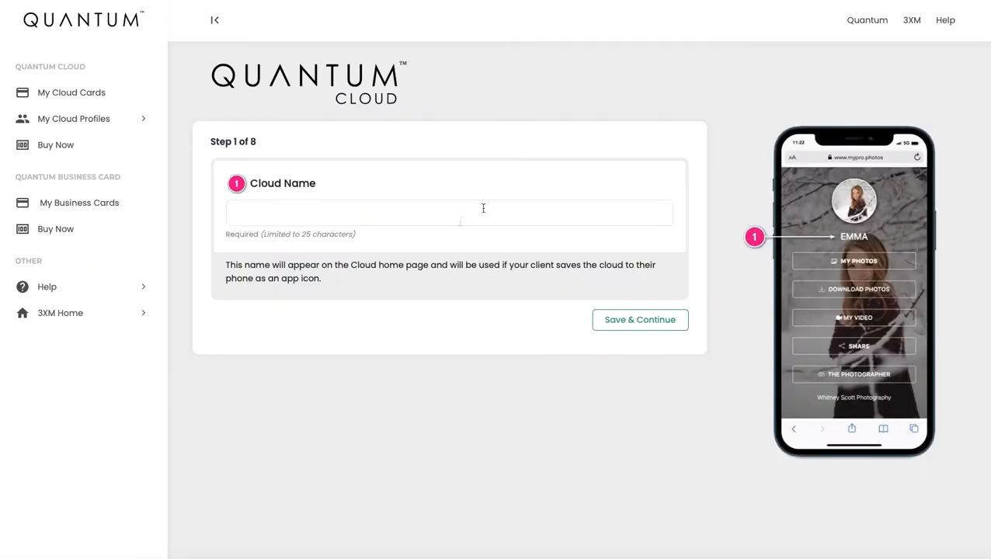
- Enter the client's first name as the Cloud Name and save it
{"action": "left_click", "coordinate": [414, 212]}
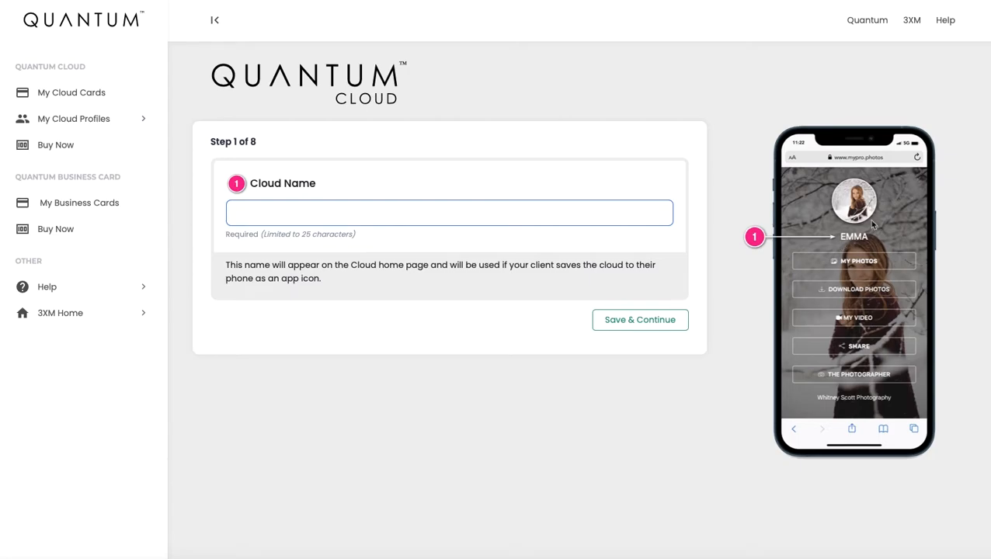
{"action": "type", "text": "E"}
{"action": "key", "text": "BackSpace"}
{"action": "type", "text": "Katie"}
{"action": "left_click", "coordinate": [650, 320]}
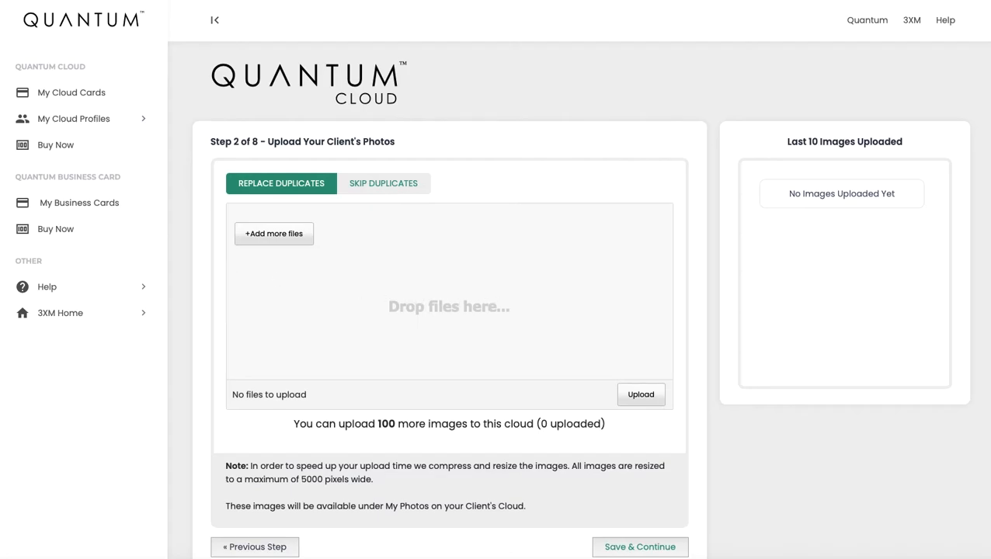
- Upload seven client photo files and save the uploads
{"action": "left_click_drag", "start_coordinate": [175, 202], "coordinate": [412, 286]}
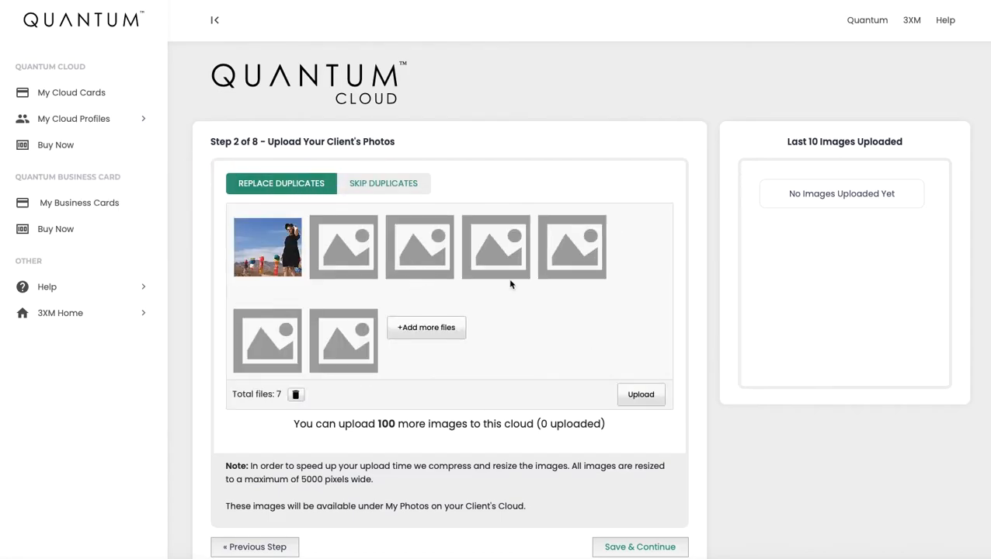
{"action": "left_click", "coordinate": [641, 395]}
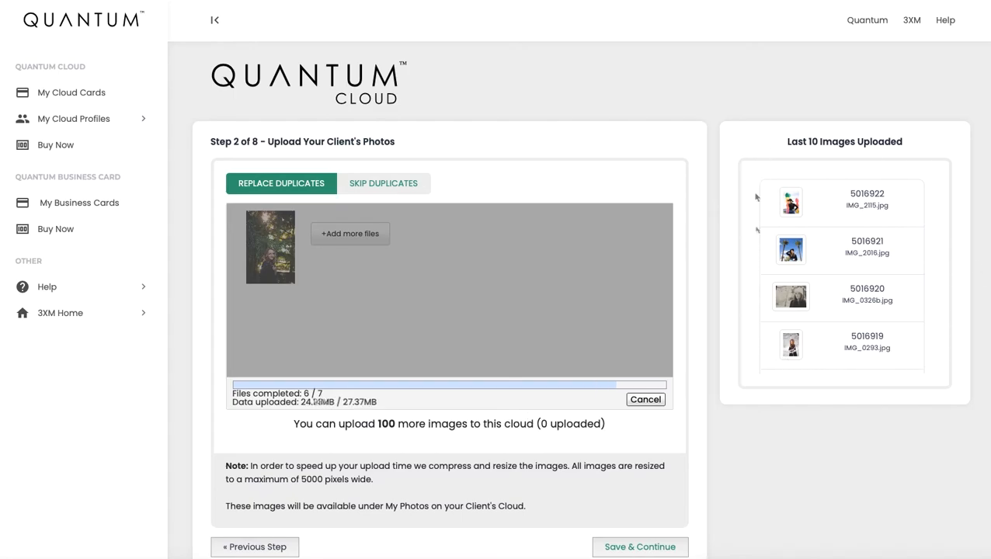
{"action": "scroll", "coordinate": [676, 420], "scroll_direction": "down", "scroll_amount": 2}
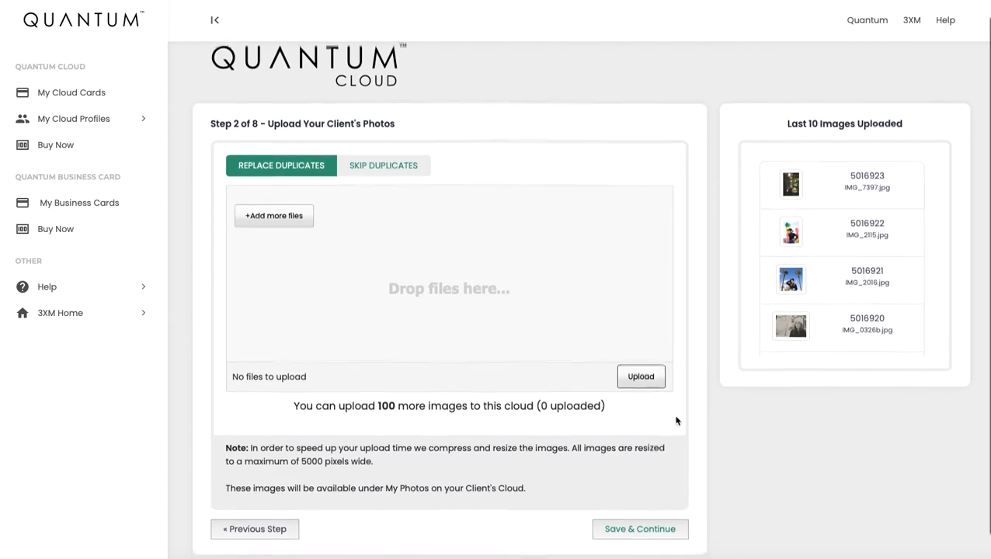
{"action": "left_click", "coordinate": [637, 512]}
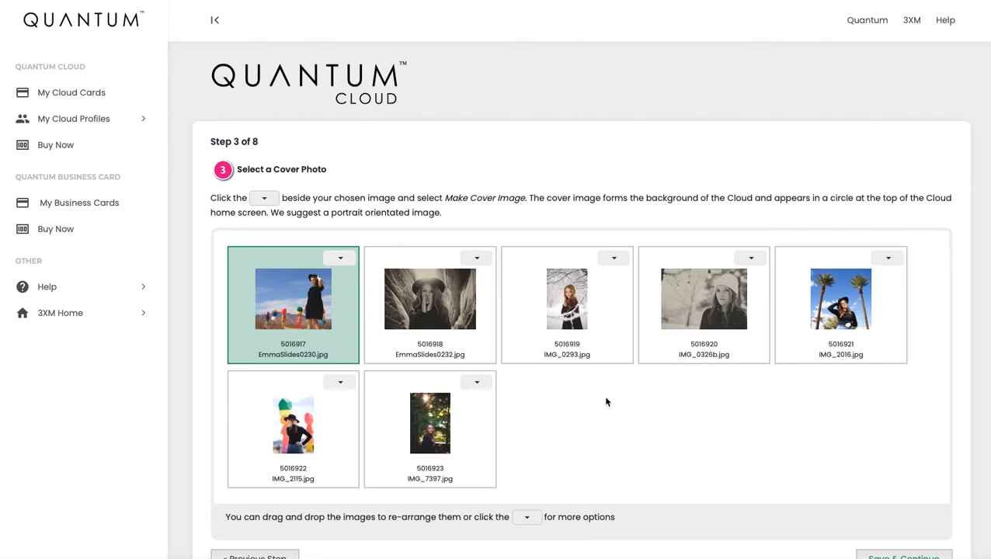
- Make IMG_7397.jpg the cover image and save the cover choice
{"action": "scroll", "coordinate": [544, 389], "scroll_direction": "down", "scroll_amount": 1}
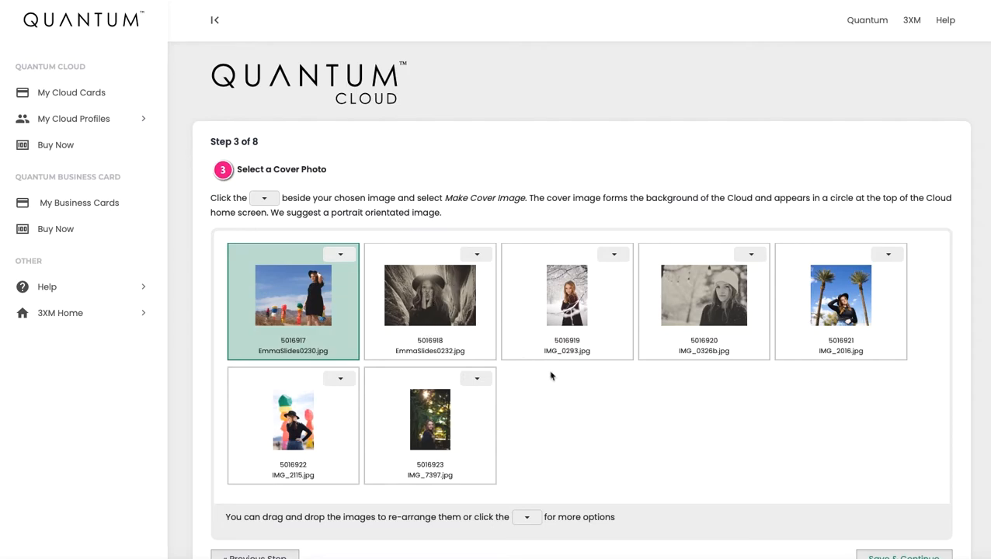
{"action": "left_click", "coordinate": [478, 380]}
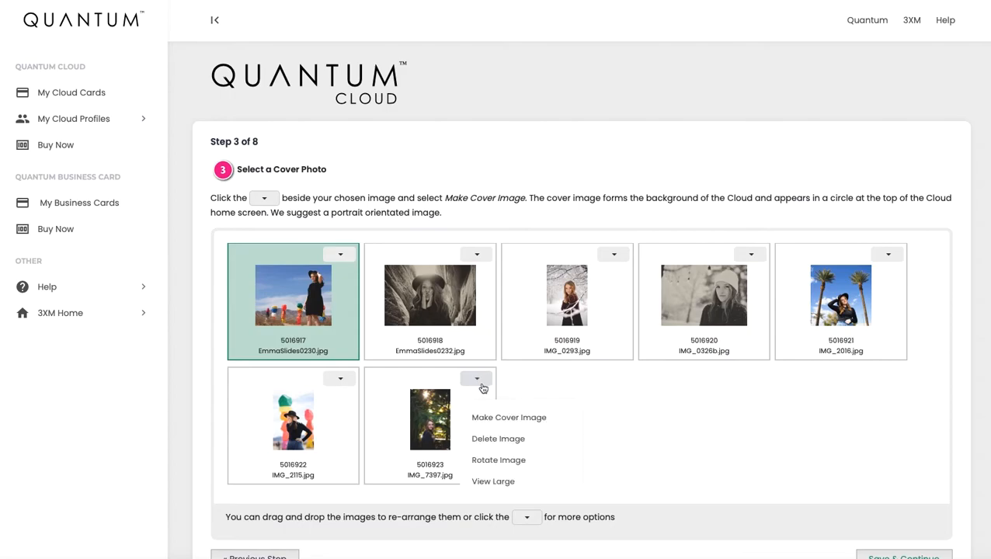
{"action": "left_click", "coordinate": [501, 419]}
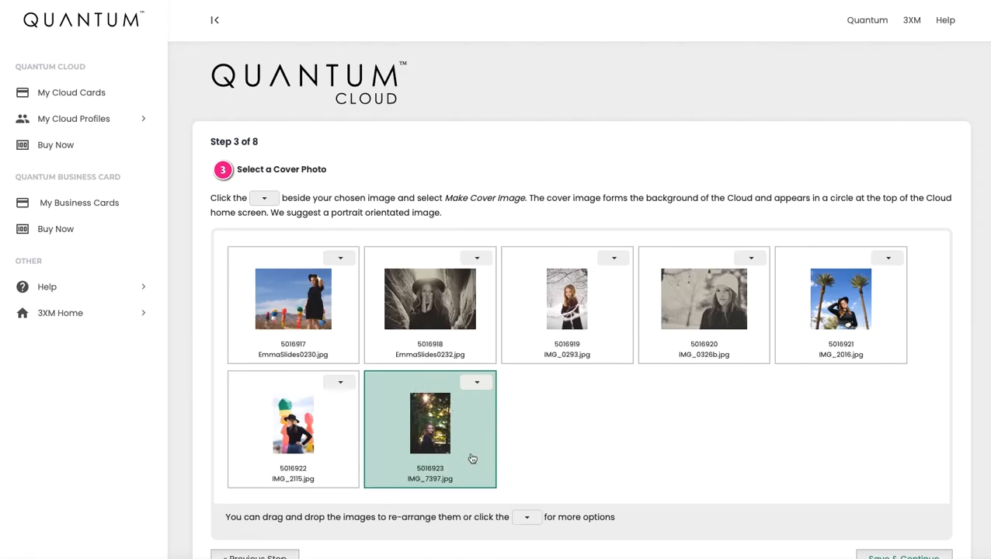
{"action": "left_click", "coordinate": [479, 260]}
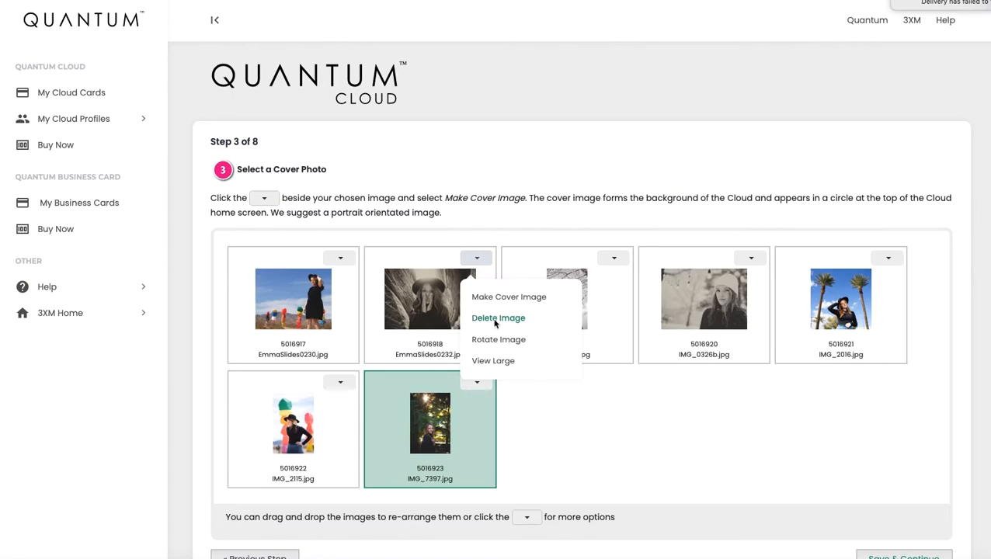
{"action": "left_click", "coordinate": [611, 460]}
{"action": "scroll", "coordinate": [613, 466], "scroll_direction": "down", "scroll_amount": 1}
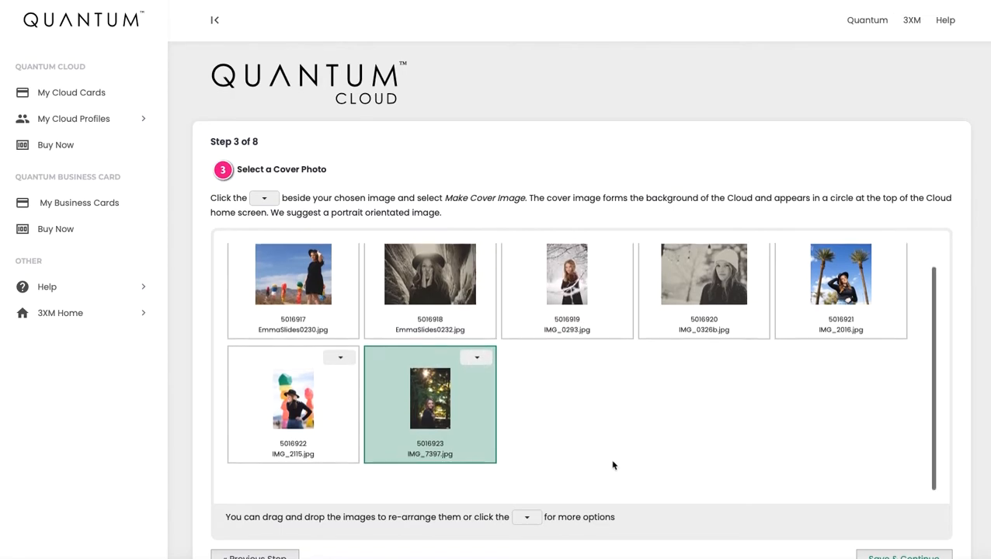
{"action": "scroll", "coordinate": [963, 520], "scroll_direction": "down", "scroll_amount": 1}
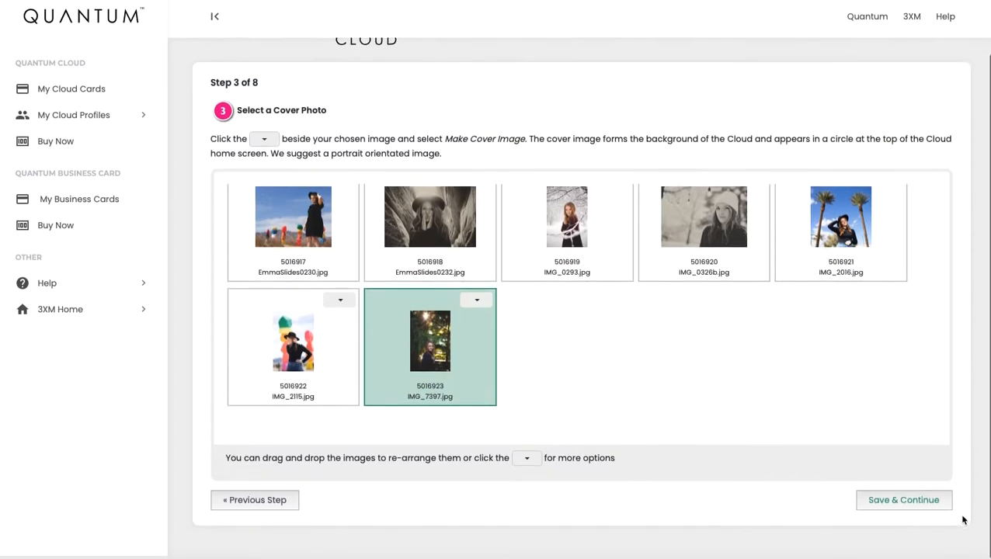
{"action": "left_click", "coordinate": [906, 502]}
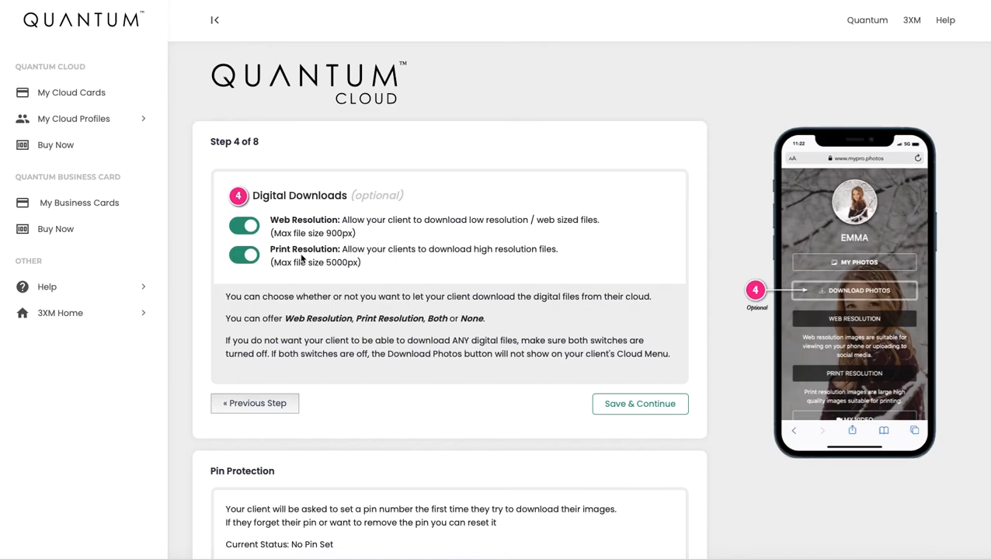
- Leave both Web Resolution and Print Resolution downloads switched on and save the download settings
{"action": "left_click", "coordinate": [255, 226]}
{"action": "left_click", "coordinate": [249, 255]}
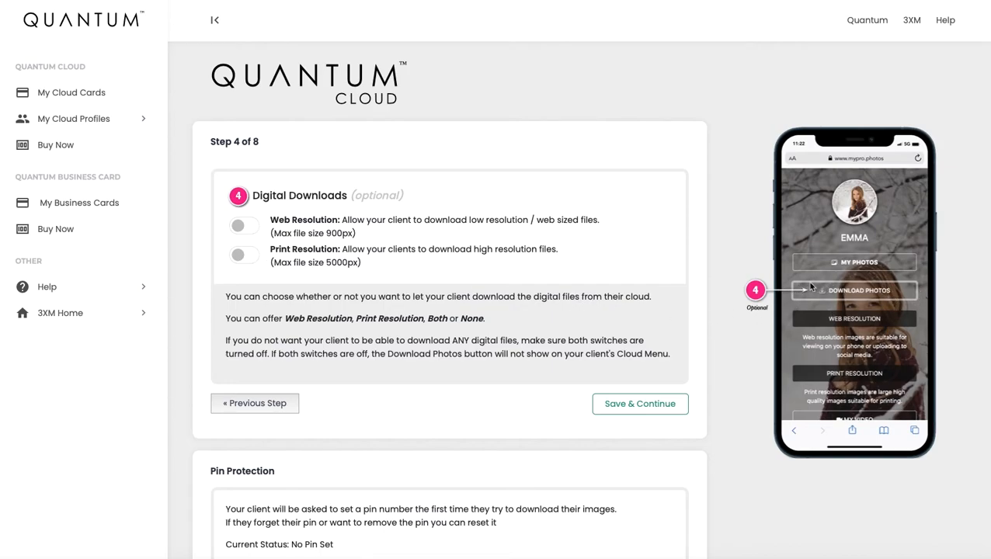
{"action": "left_click", "coordinate": [240, 228]}
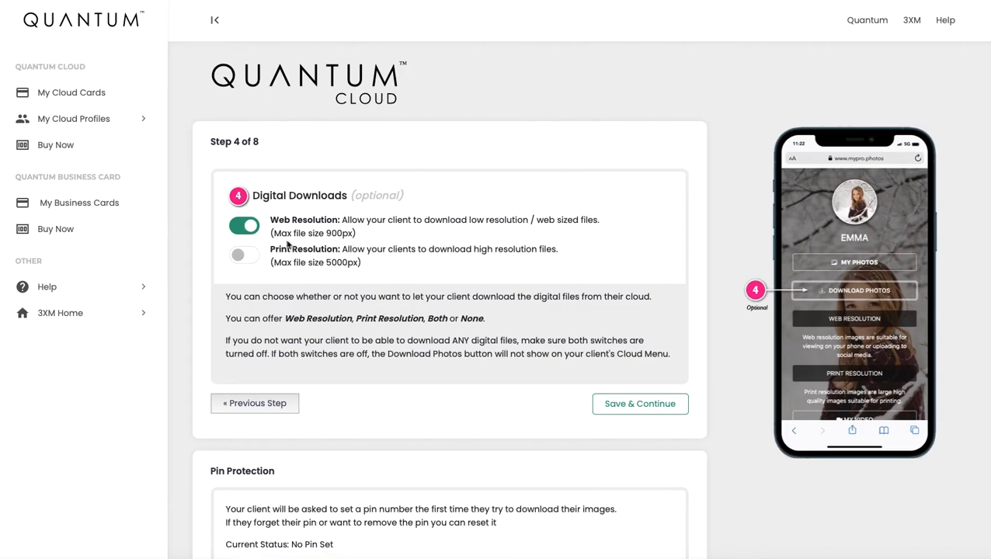
{"action": "left_click", "coordinate": [255, 230]}
{"action": "left_click", "coordinate": [243, 257]}
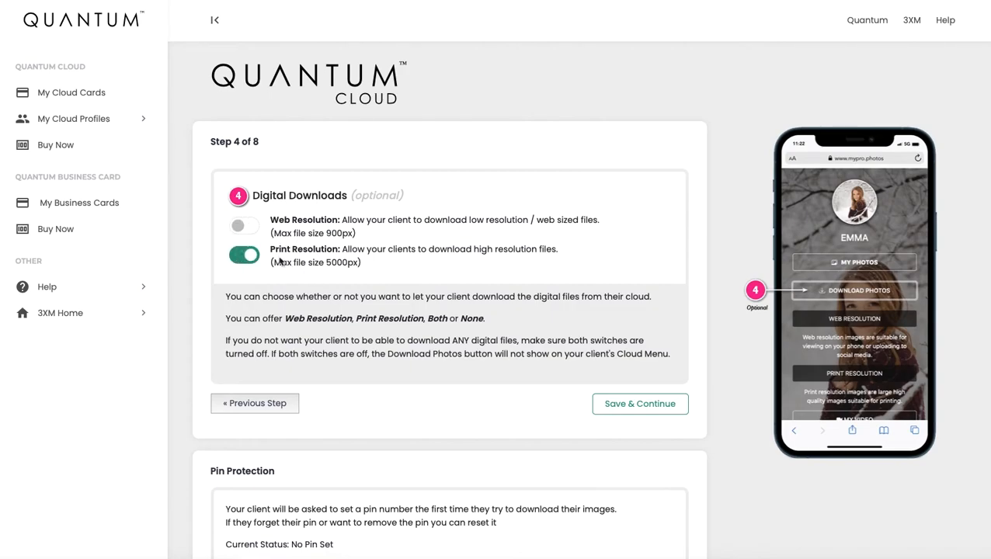
{"action": "left_click", "coordinate": [241, 229]}
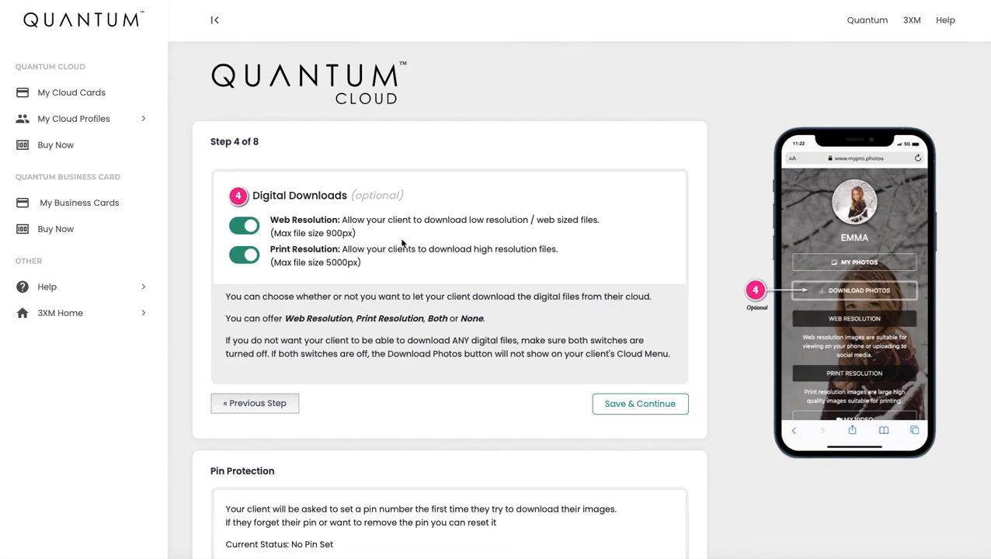
{"action": "scroll", "coordinate": [416, 245], "scroll_direction": "down", "scroll_amount": 1}
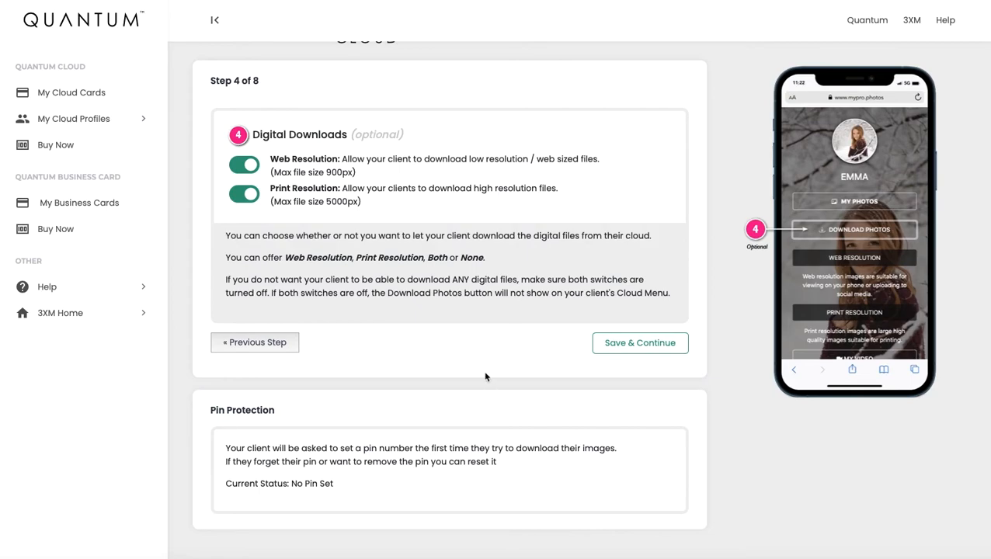
{"action": "scroll", "coordinate": [486, 377], "scroll_direction": "up", "scroll_amount": 1}
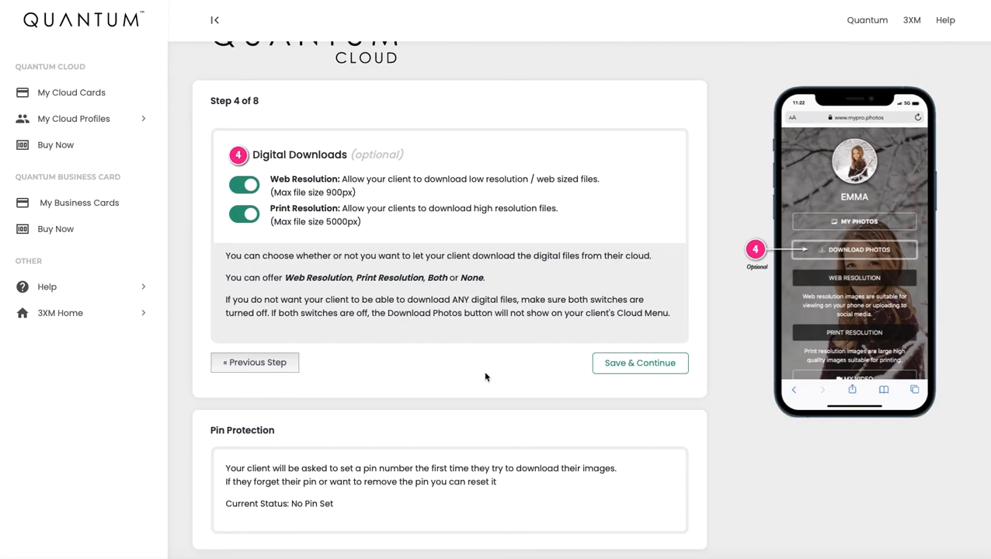
{"action": "left_click", "coordinate": [622, 366]}
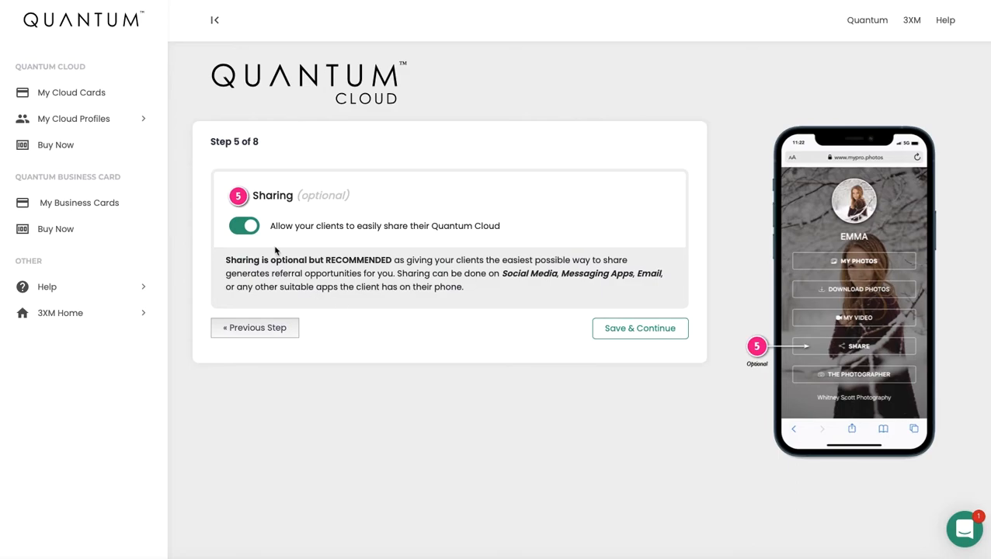
- Keep the client Sharing toggle on and save the sharing setting
{"action": "left_click", "coordinate": [253, 228]}
{"action": "left_click", "coordinate": [240, 228]}
{"action": "left_click", "coordinate": [653, 335]}
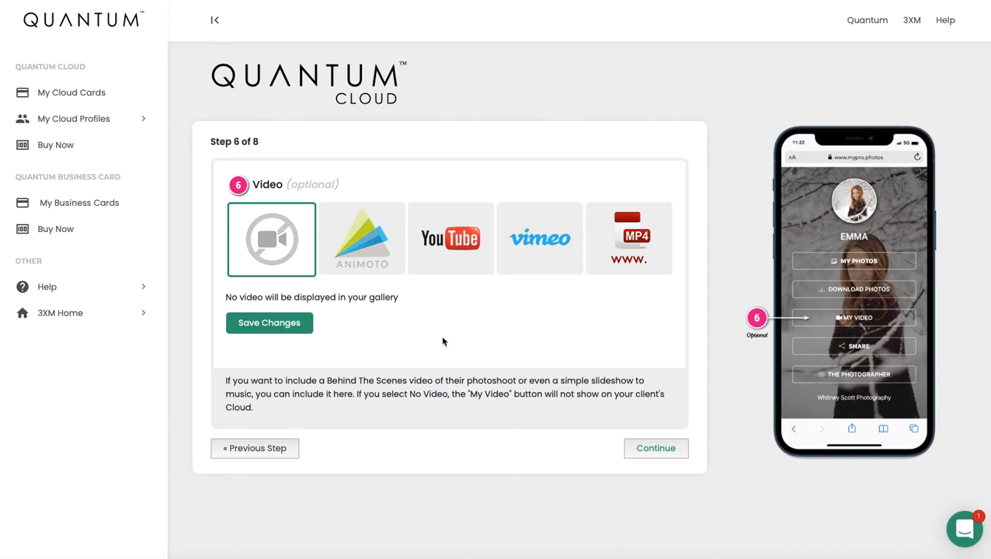
- Choose YouTube as the video source, leaving the embed code box empty
{"action": "left_click", "coordinate": [365, 256]}
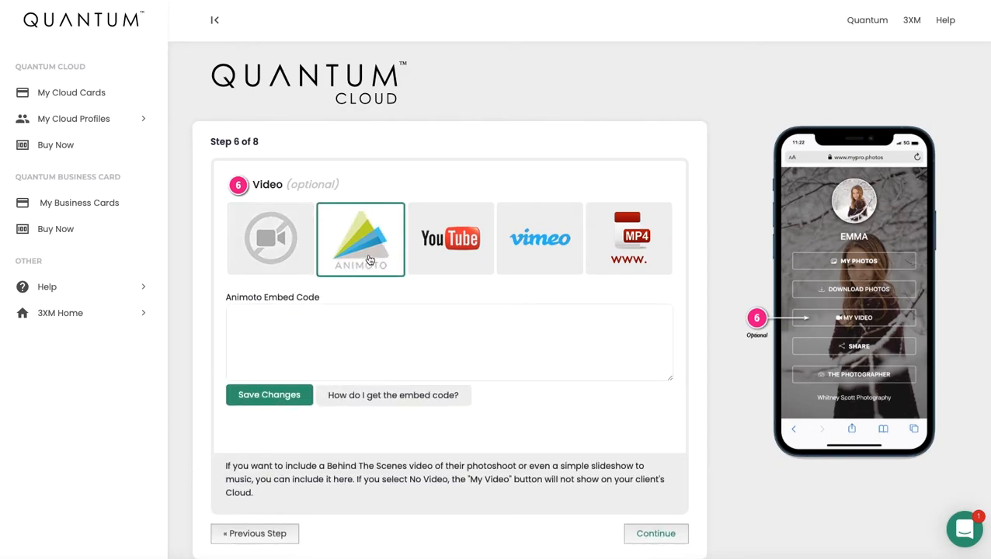
{"action": "left_click", "coordinate": [453, 262]}
{"action": "left_click", "coordinate": [542, 261]}
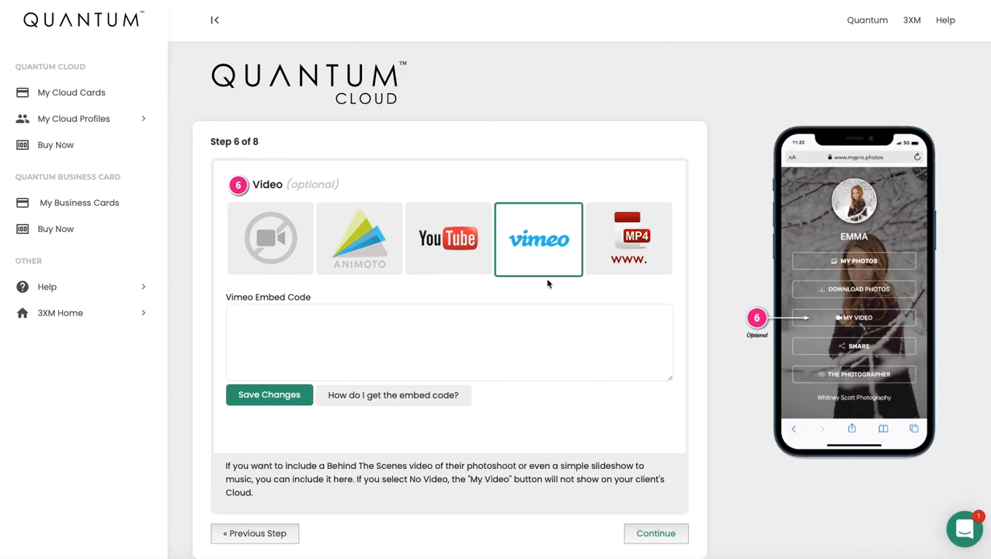
{"action": "left_click", "coordinate": [421, 265]}
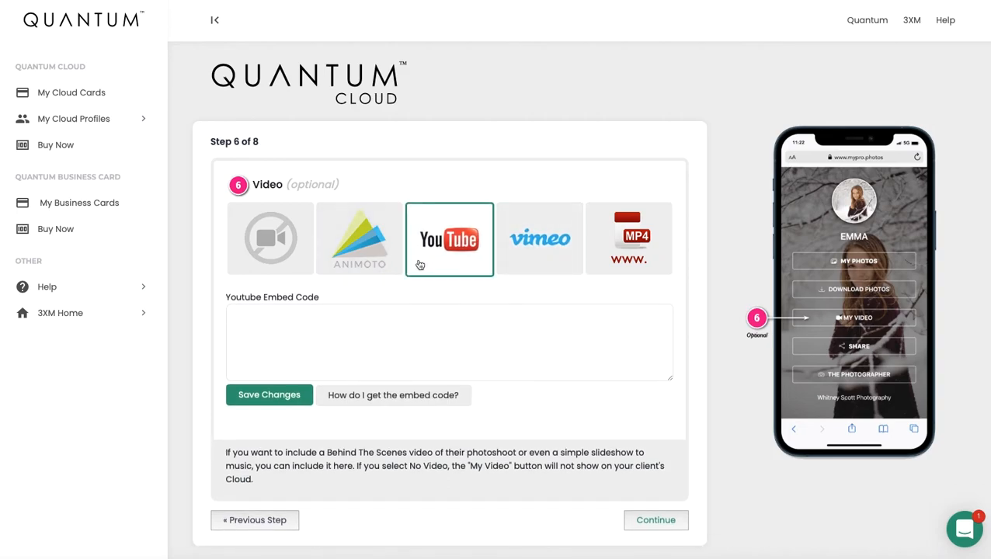
{"action": "scroll", "coordinate": [434, 310], "scroll_direction": "down", "scroll_amount": 1}
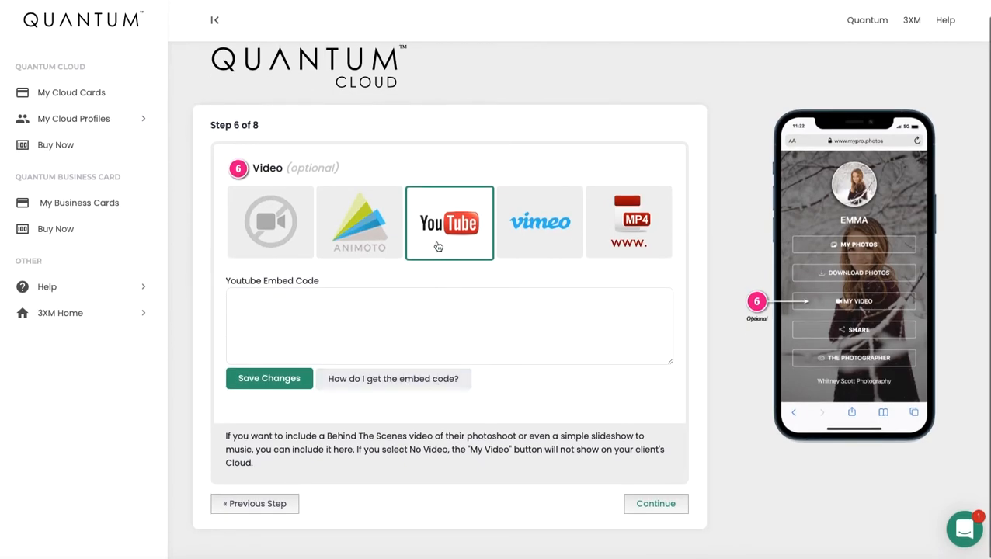
{"action": "left_click", "coordinate": [401, 380]}
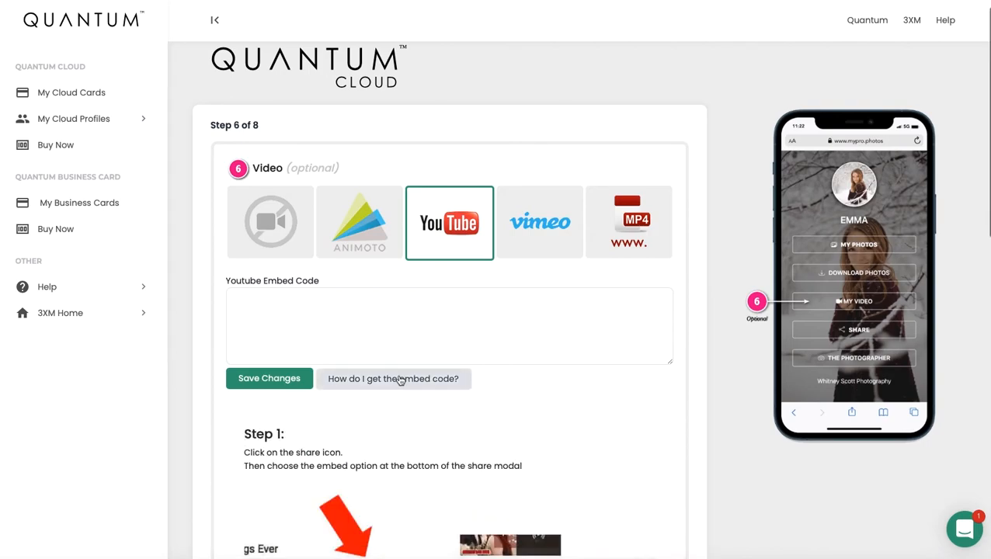
{"action": "scroll", "coordinate": [400, 380], "scroll_direction": "down", "scroll_amount": 10}
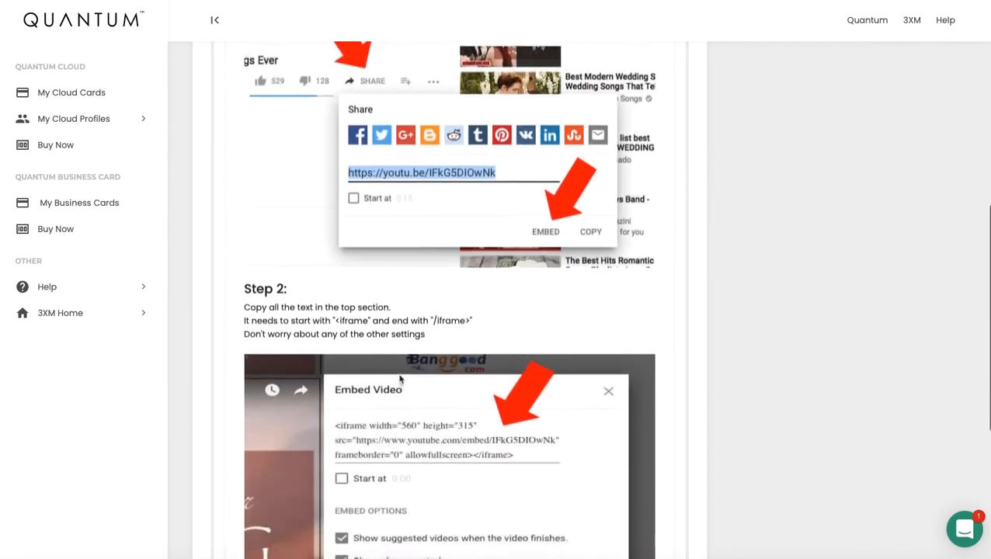
{"action": "scroll", "coordinate": [401, 380], "scroll_direction": "up", "scroll_amount": 8}
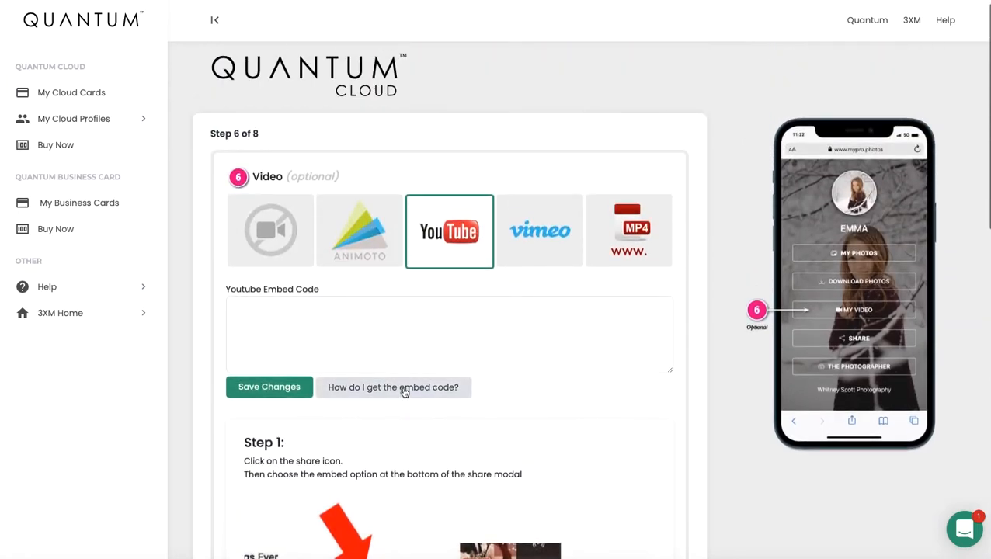
{"action": "left_click", "coordinate": [401, 388]}
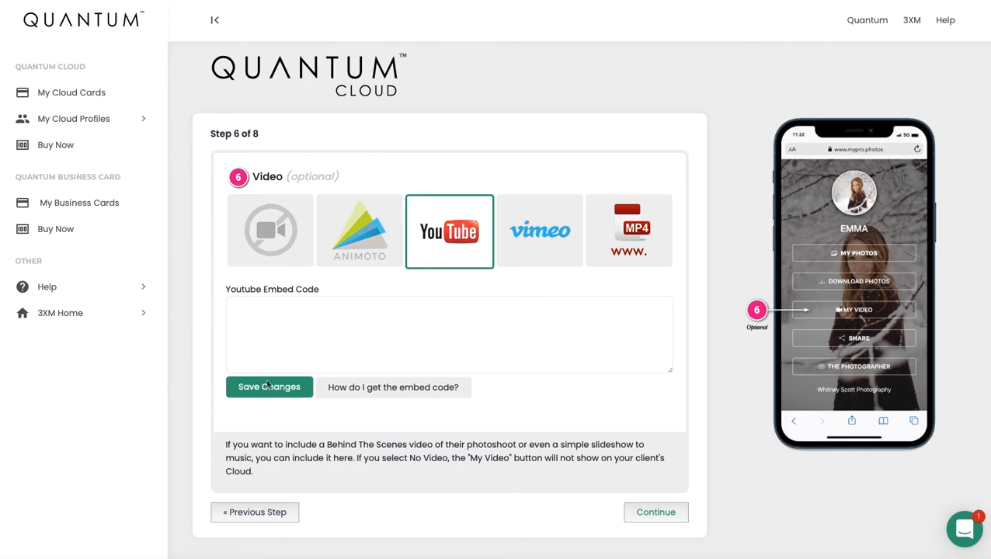
- Paste the copied YouTube iframe embed code and save it as the cloud's video
{"action": "left_click", "coordinate": [262, 318]}
{"action": "type", "text": "<iframe width=\"560\" height=\"315\" src=\"https://www.youtube.com/embed/2NPdIs1zjpw\" title=\"YouTube video player\" frameborder=\"0\" allow=\"accelerometer; autoplay; clipboard-write; encrypted-media; gyroscope; picture-in-picture\" allowfullscreen></iframe>"}
{"action": "left_click", "coordinate": [246, 390]}
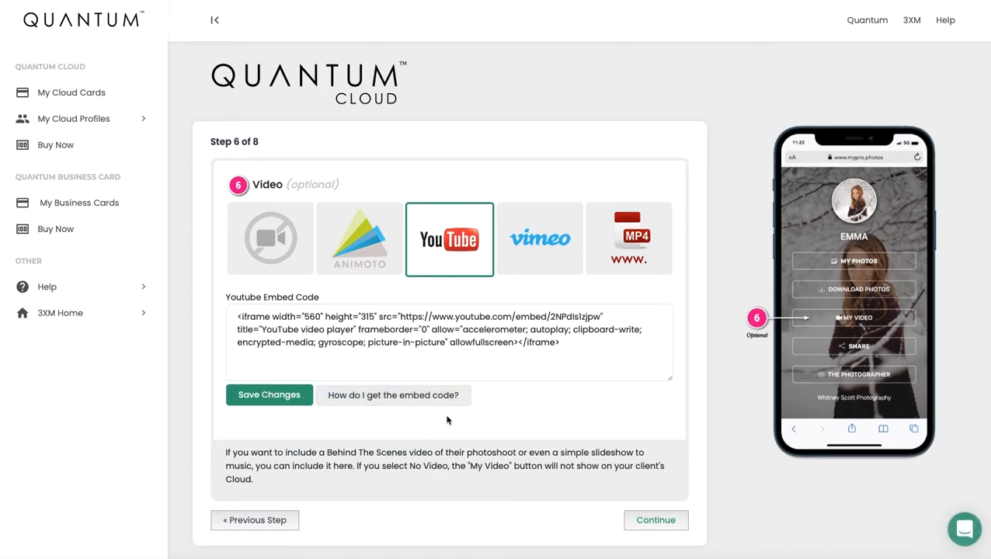
{"action": "scroll", "coordinate": [522, 422], "scroll_direction": "down", "scroll_amount": 1}
{"action": "left_click", "coordinate": [658, 510]}
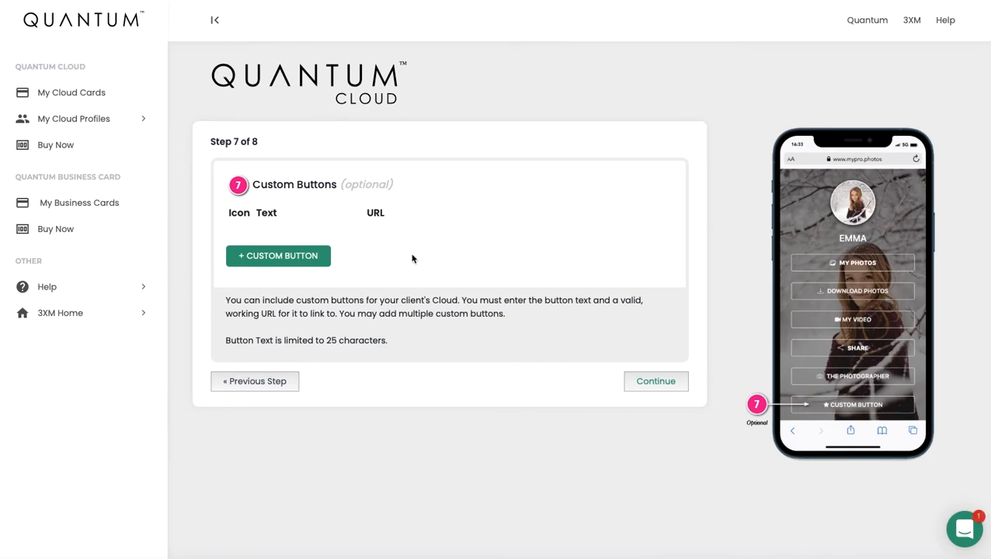
- Add a custom button with a camera icon labelled 'Book a Shoot'
{"action": "left_click", "coordinate": [307, 260]}
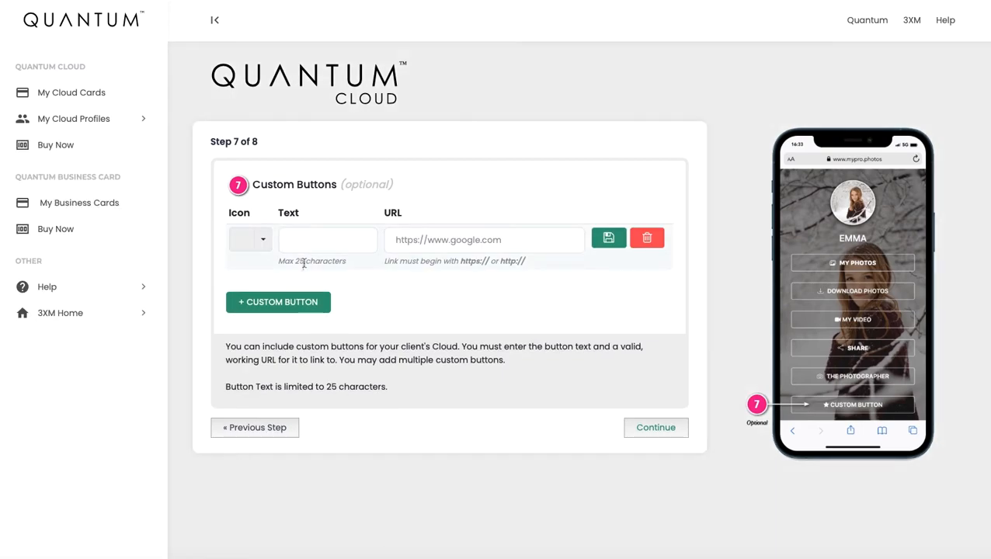
{"action": "left_click", "coordinate": [261, 243]}
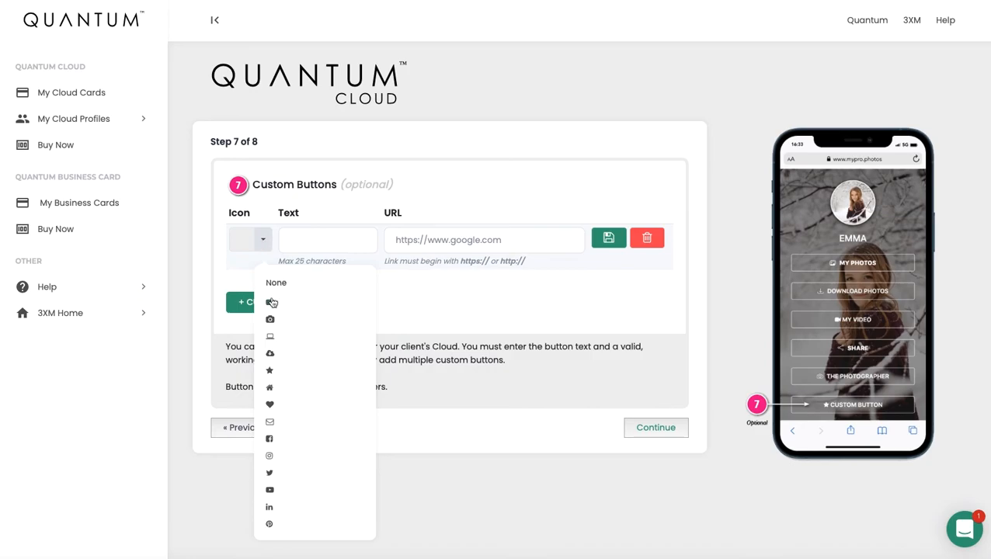
{"action": "left_click", "coordinate": [271, 320]}
{"action": "left_click", "coordinate": [302, 241]}
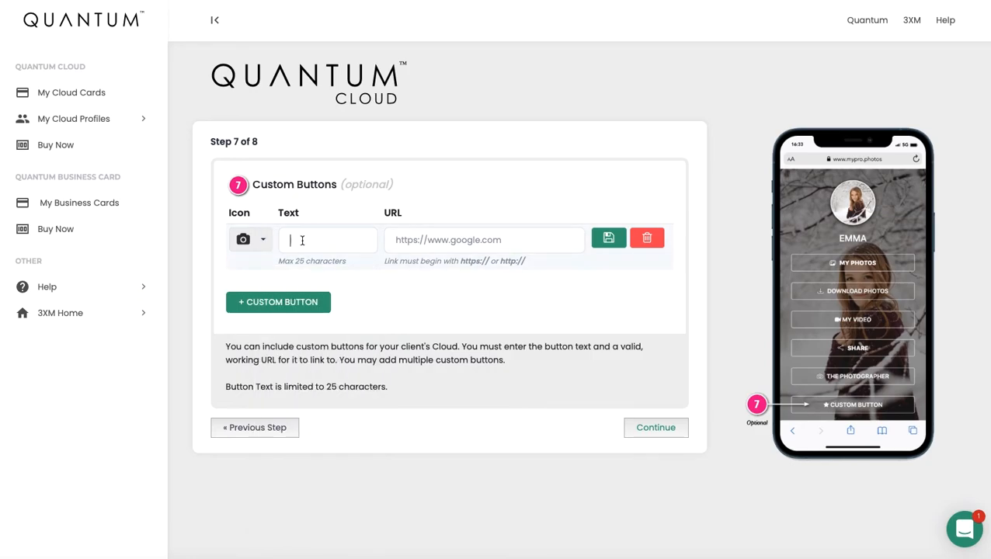
{"action": "type", "text": "Book a Shoot"}
{"action": "left_click", "coordinate": [409, 241]}
{"action": "type", "text": "https"}
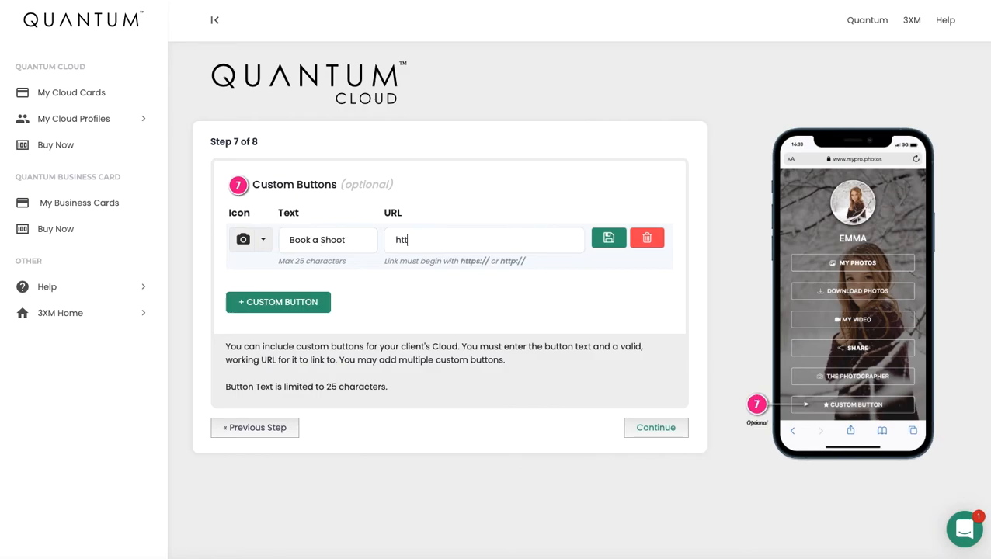
{"action": "type", "text": ":/"}
{"action": "key", "text": "Right"}
{"action": "key", "text": "BackSpace"}
{"action": "key", "text": "BackSpace"}
{"action": "key", "text": "BackSpace"}
{"action": "key", "text": "BackSpace"}
{"action": "key", "text": "BackSpace"}
{"action": "key", "text": "BackSpace"}
{"action": "key", "text": "BackSpace"}
{"action": "key", "text": "BackSpace"}
{"action": "key", "text": "BackSpace"}
{"action": "key", "text": "BackSpace"}
{"action": "key", "text": "BackSpace"}
{"action": "key", "text": "BackSpace"}
{"action": "key", "text": "BackSpace"}
{"action": "key", "text": "BackSpace"}
{"action": "key", "text": "BackSpace"}
{"action": "key", "text": "BackSpace"}
{"action": "key", "text": "BackSpace"}
{"action": "key", "text": "BackSpace"}
{"action": "key", "text": "BackSpace"}
{"action": "key", "text": "BackSpace"}
{"action": "key", "text": "BackSpace"}
{"action": "key", "text": "BackSpace"}
{"action": "key", "text": "BackSpace"}
{"action": "key", "text": "BackSpace"}
{"action": "key", "text": "BackSpace"}
{"action": "key", "text": "BackSpace"}
{"action": "key", "text": "BackSpace"}
{"action": "key", "text": "BackSpace"}
{"action": "key", "text": "BackSpace"}
{"action": "left_click", "coordinate": [621, 242]}
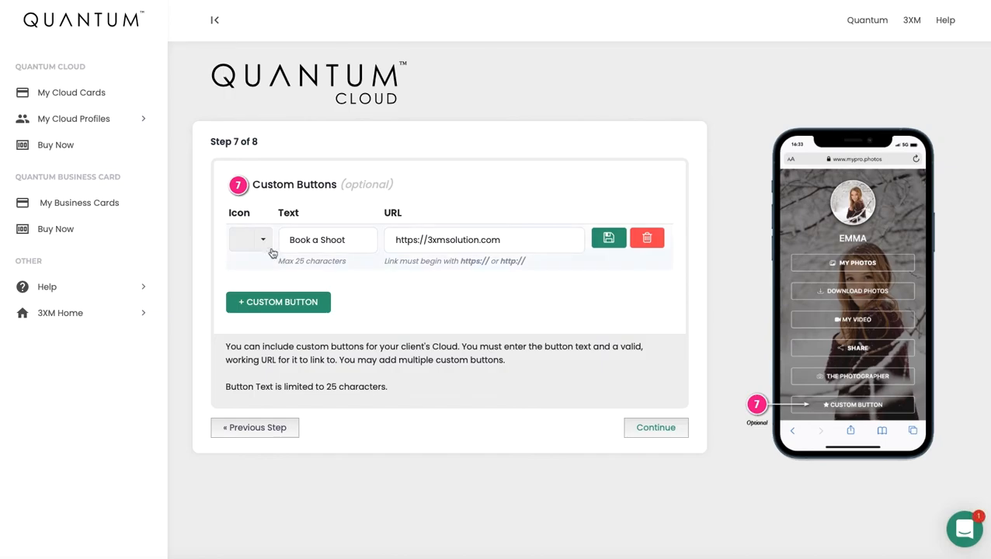
{"action": "left_click", "coordinate": [270, 247]}
{"action": "left_click", "coordinate": [272, 318]}
- Choose the High School Seniors photographer profile for the Cloud and finish the setup
{"action": "left_click", "coordinate": [655, 430]}
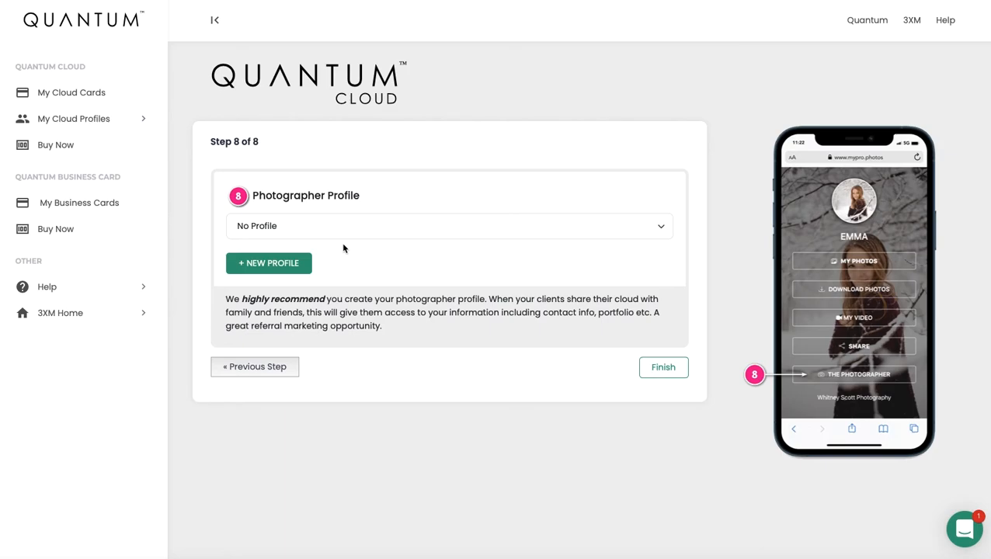
{"action": "left_click", "coordinate": [333, 226]}
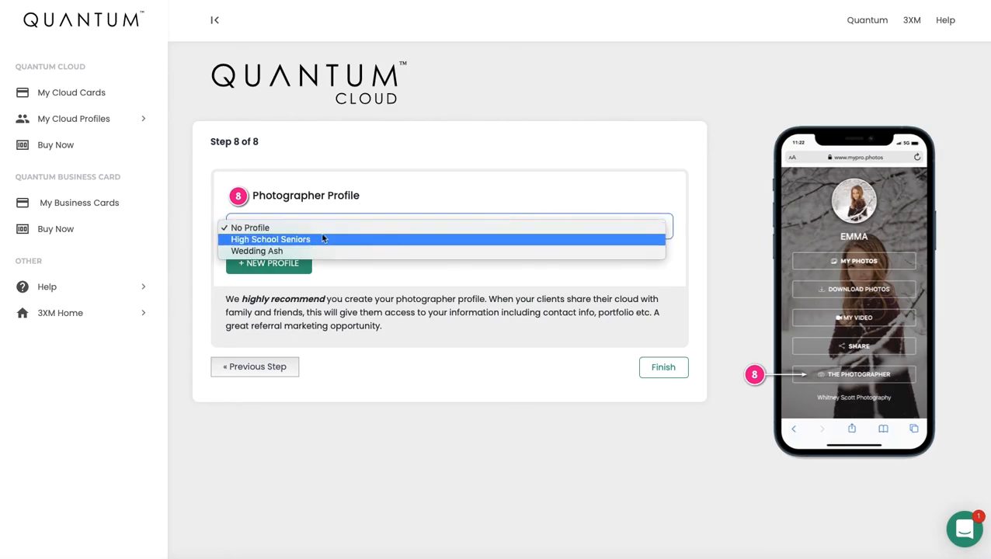
{"action": "left_click", "coordinate": [319, 240]}
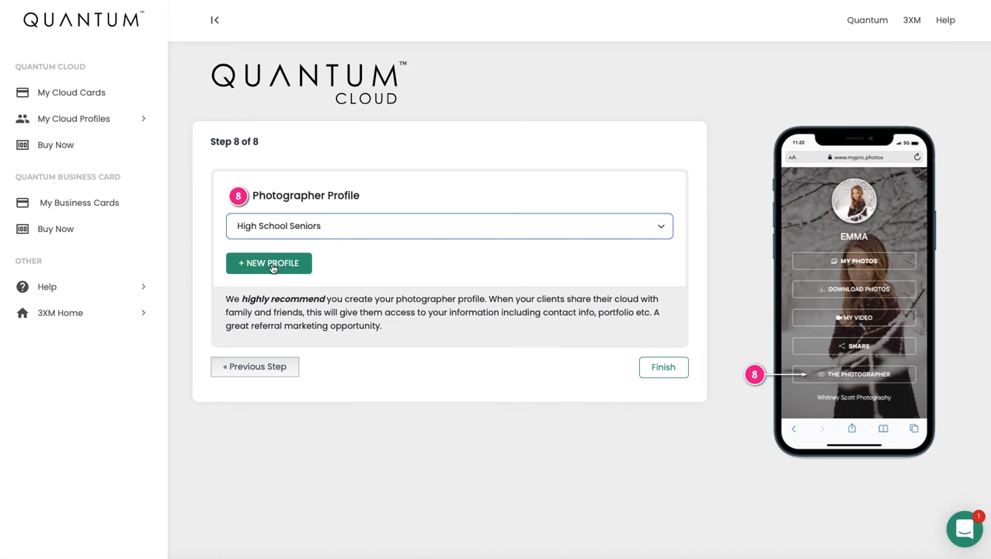
{"action": "left_click", "coordinate": [666, 370]}
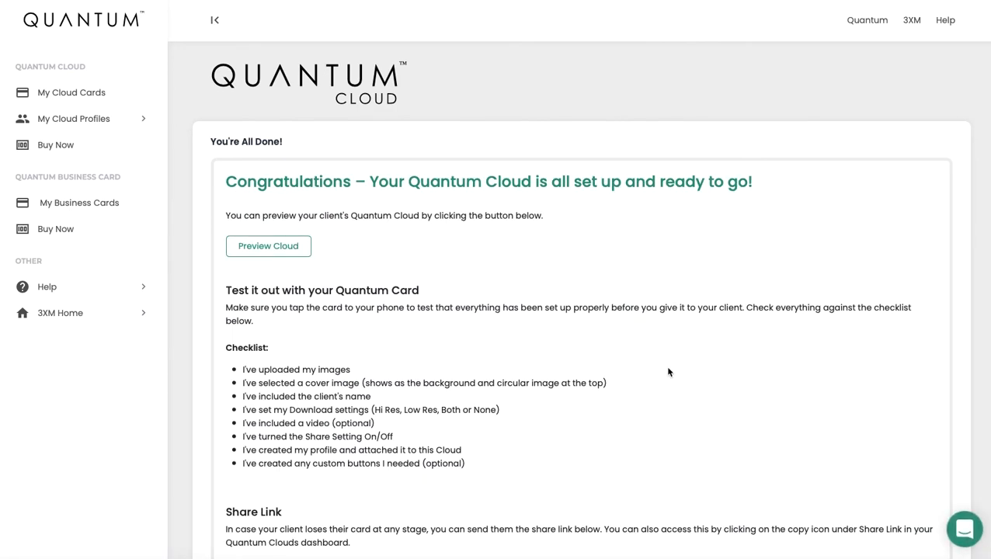
- Go from the 'You're All Done!' page back to the My Cloud Cards dashboard home
{"action": "scroll", "coordinate": [668, 372], "scroll_direction": "down", "scroll_amount": 2}
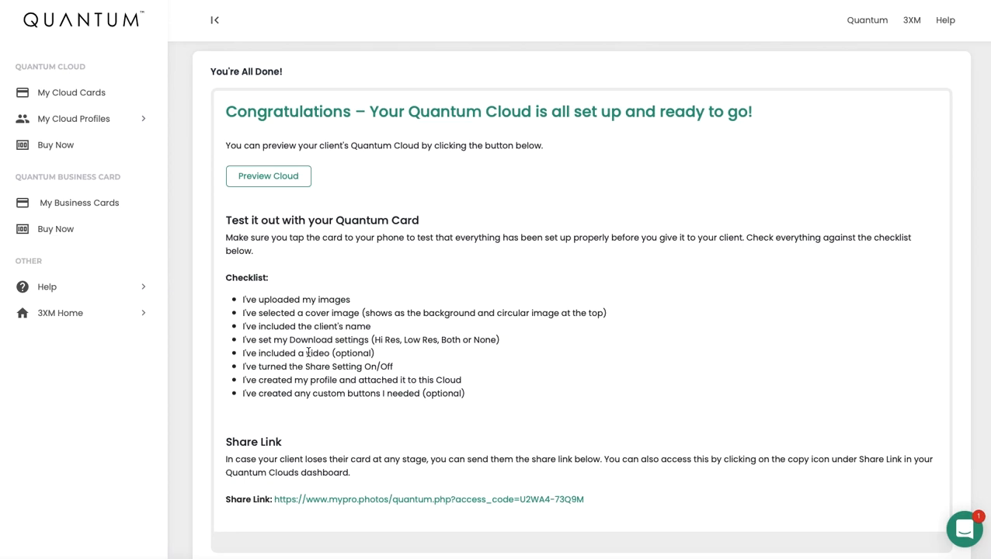
{"action": "scroll", "coordinate": [356, 376], "scroll_direction": "down", "scroll_amount": 2}
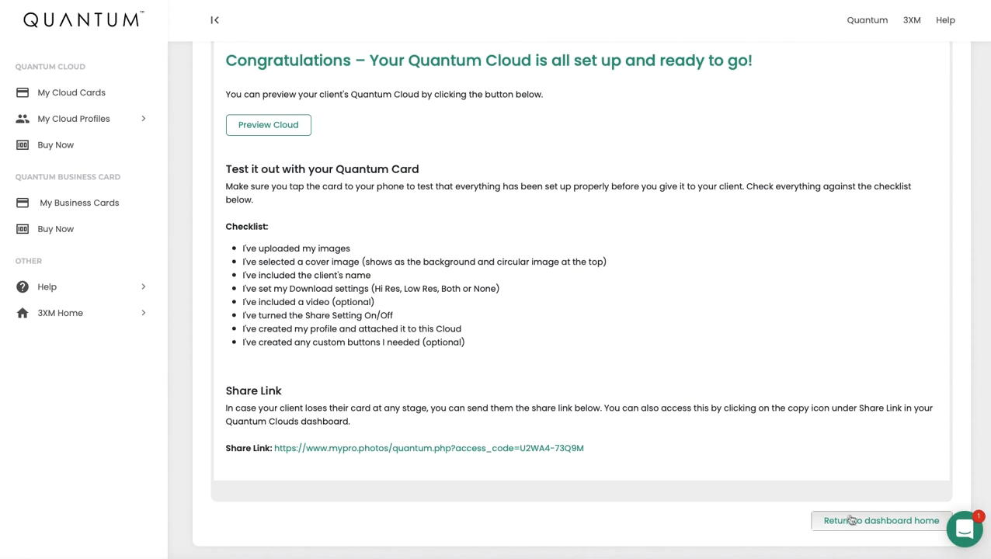
{"action": "left_click", "coordinate": [80, 94]}
{"action": "left_click", "coordinate": [91, 120]}
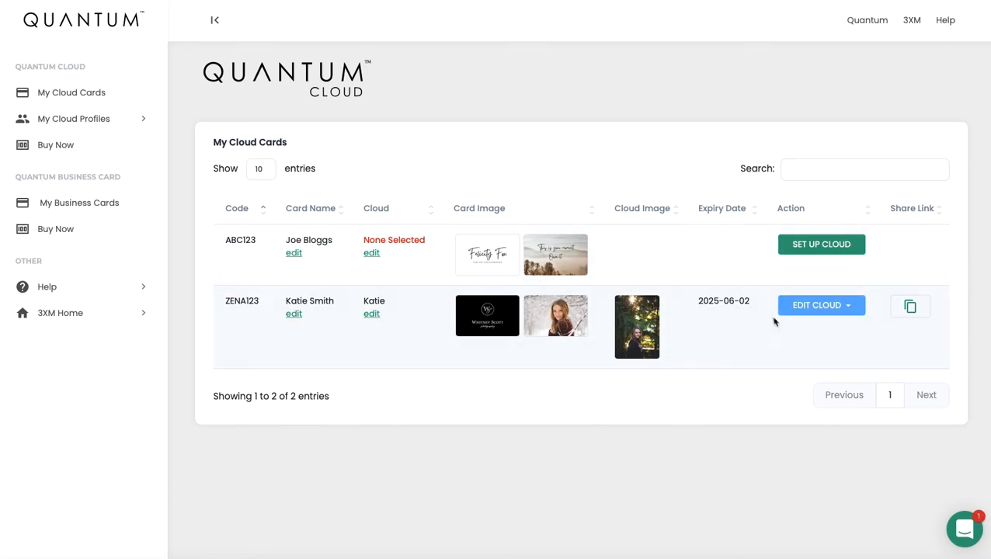
- Copy the client Cloud's share link, viewing its edit options and card details without changes
{"action": "left_click", "coordinate": [852, 311]}
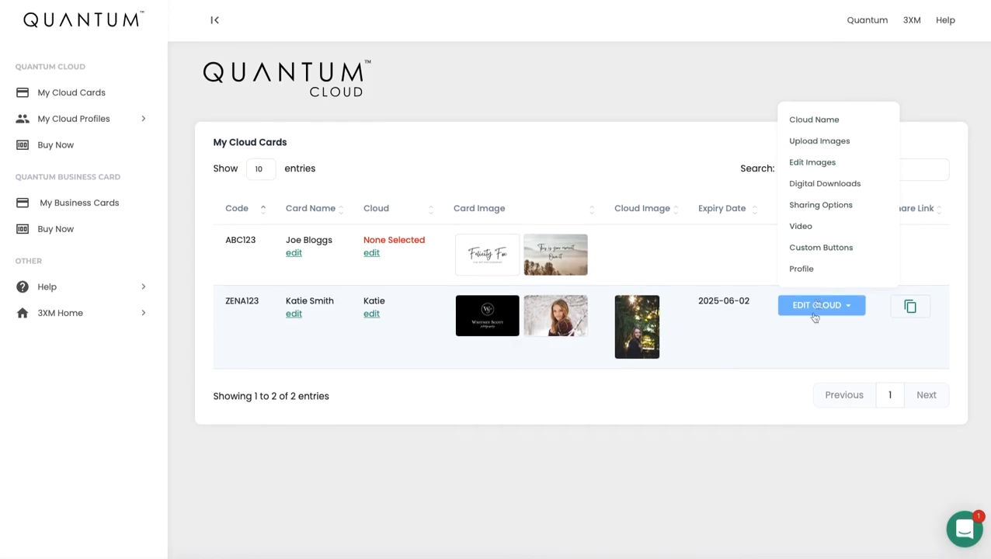
{"action": "left_click", "coordinate": [812, 352]}
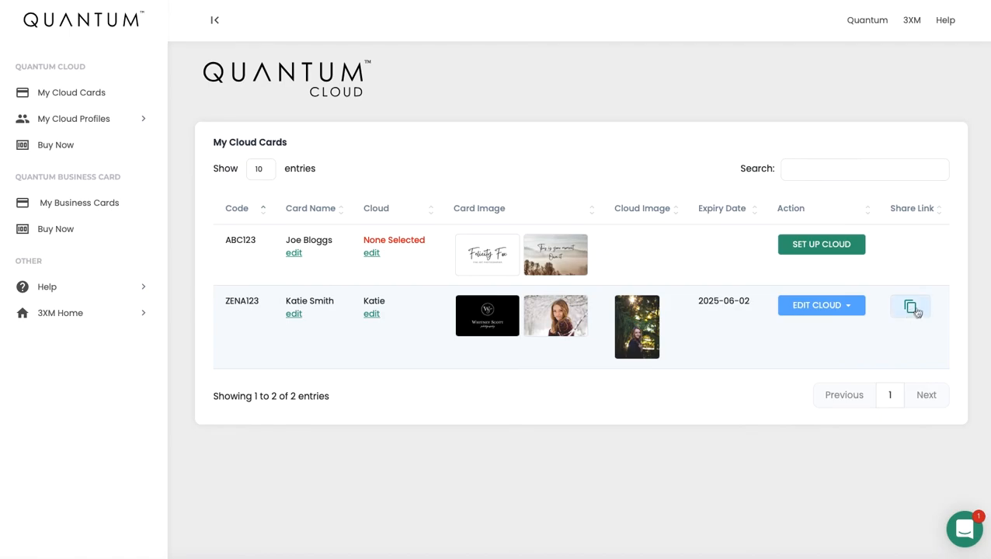
{"action": "left_click", "coordinate": [913, 311]}
{"action": "left_click", "coordinate": [294, 316]}
{"action": "left_click", "coordinate": [715, 36]}
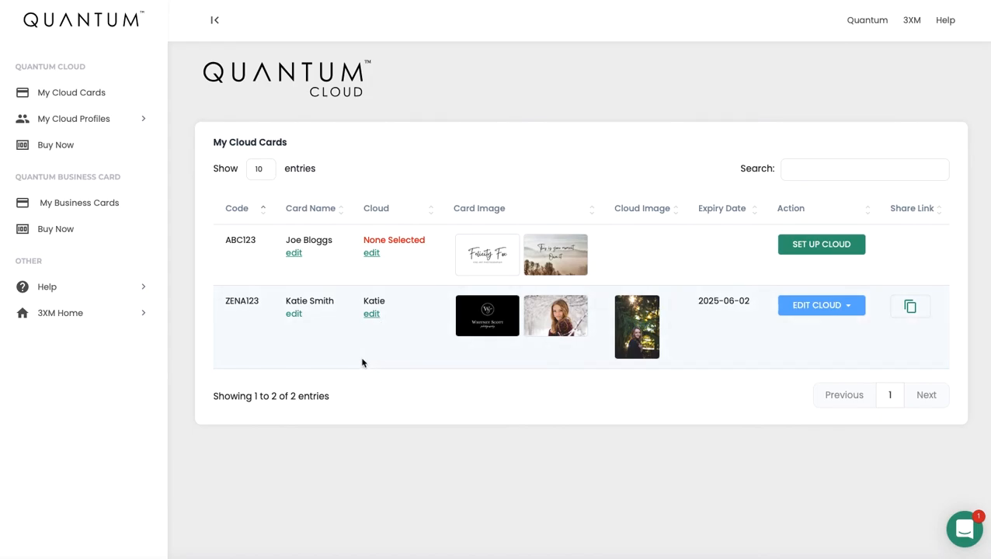